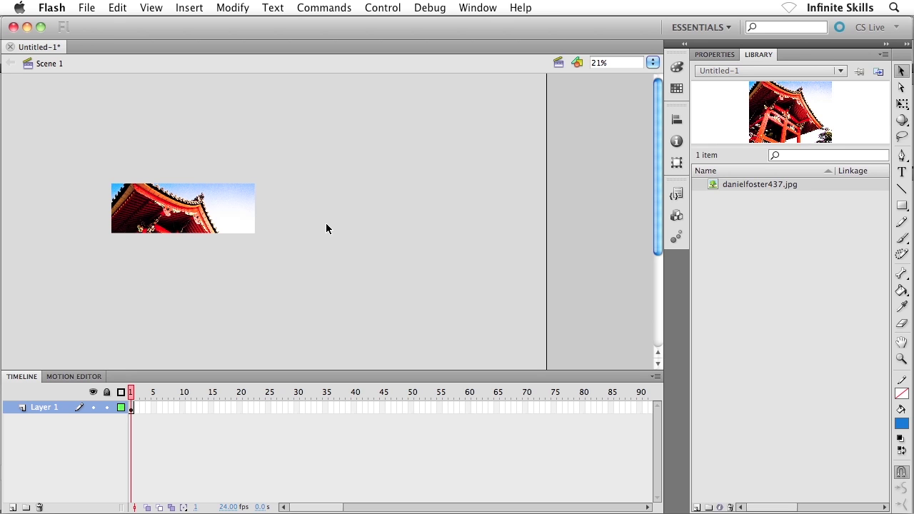
Import fortherock.jpg to the stage over the temple photo, making it the library's second JPEG.
click(90, 8)
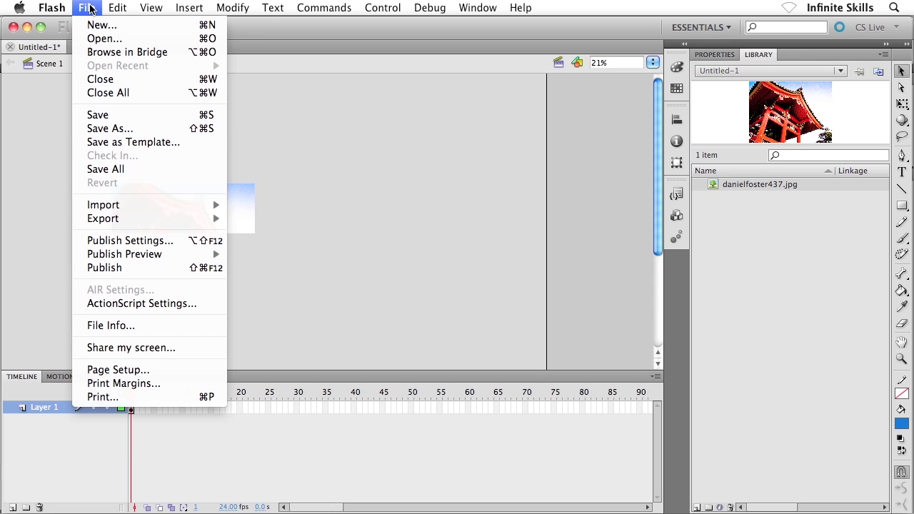
mouse_move(135, 204)
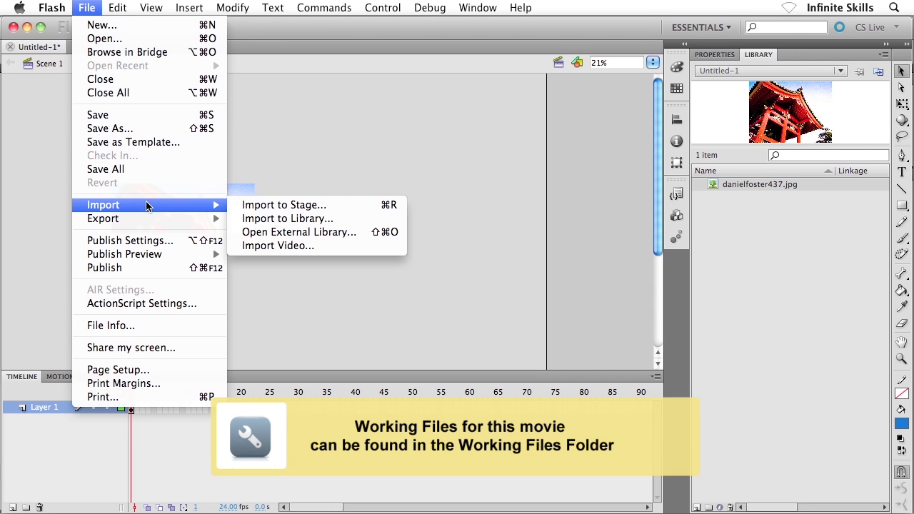
click(280, 207)
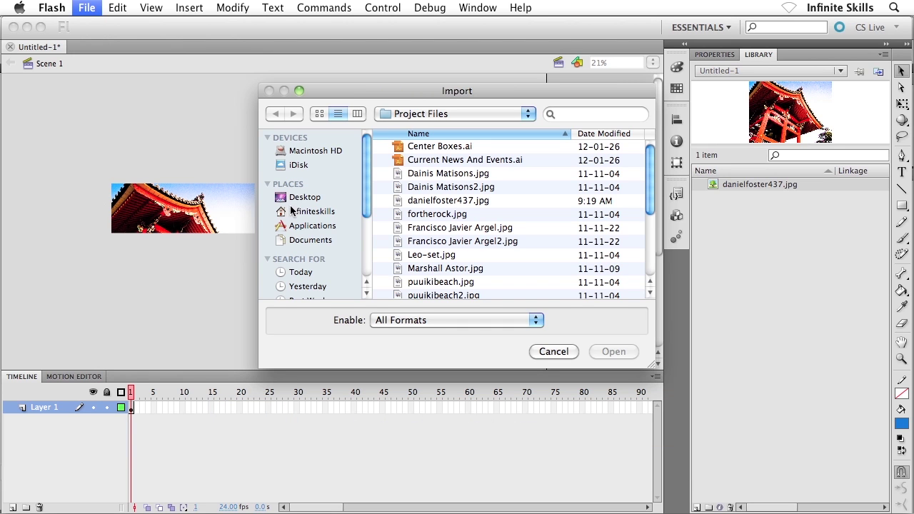
click(431, 214)
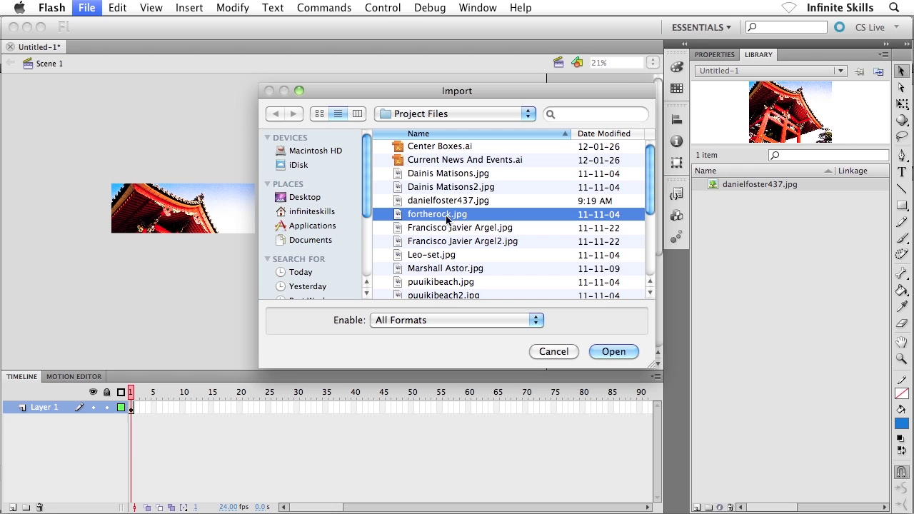
click(599, 354)
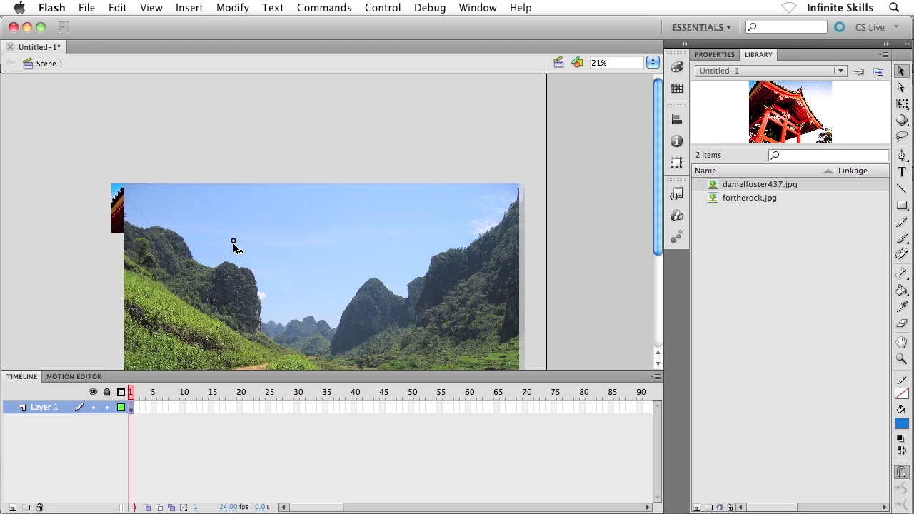
Drag the fortherock landscape left to fully cover the temple photo, with the stage zoomed to 85%.
mouse_move(233, 244)
mouse_down()
mouse_move(234, 255)
mouse_move(229, 243)
mouse_move(230, 255)
mouse_move(222, 248)
mouse_up()
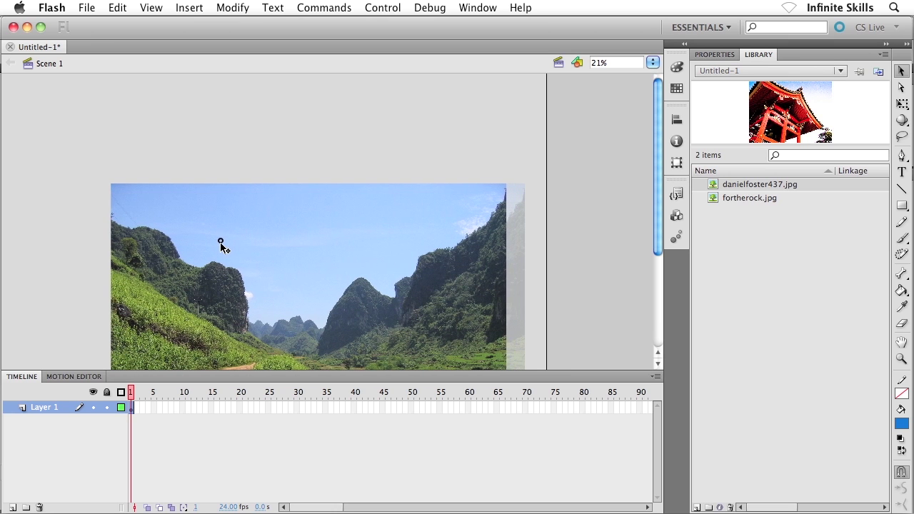
mouse_move(161, 219)
mouse_down()
mouse_move(160, 229)
mouse_move(172, 224)
mouse_up()
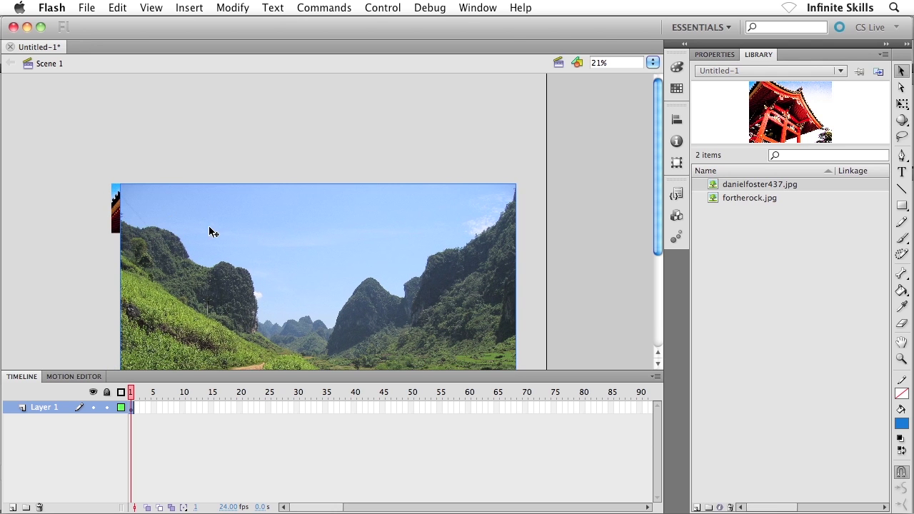
click(233, 164)
key(super+equal)
key(super+equal)
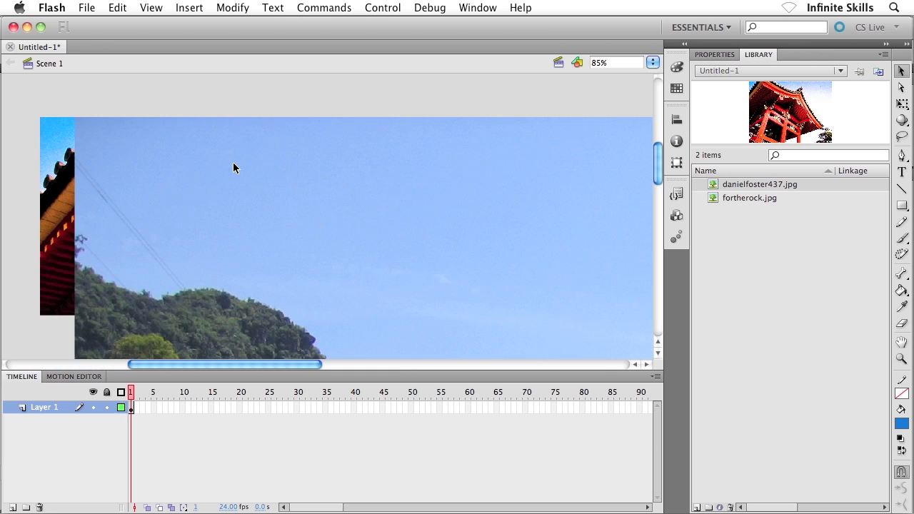
drag(169, 170, 181, 188)
click(76, 188)
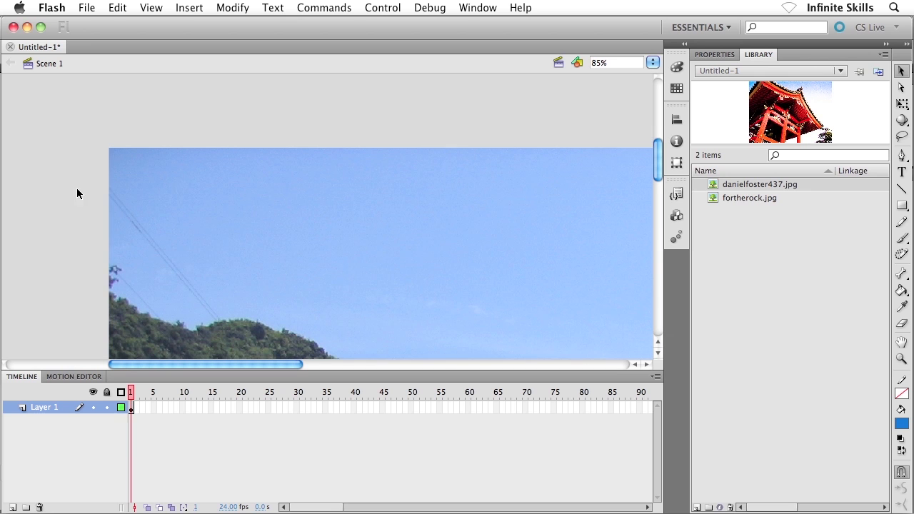
click(131, 220)
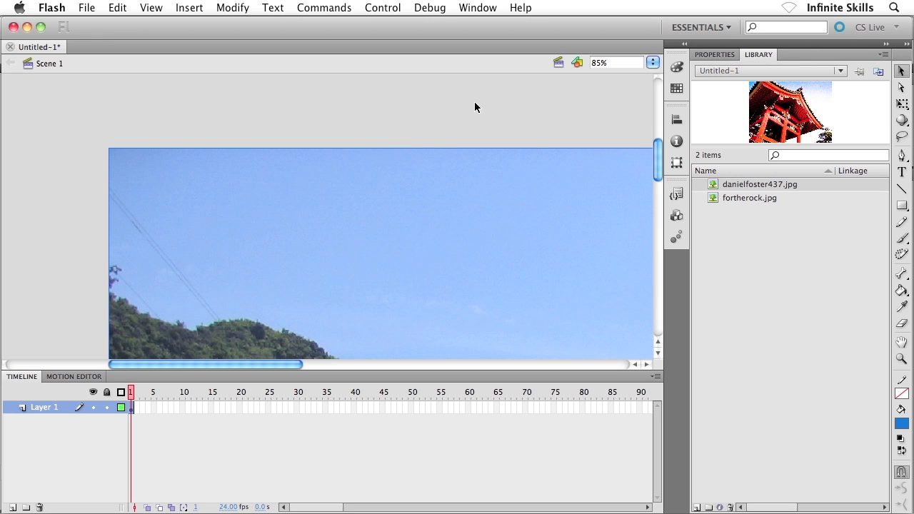
Align the landscape photo to the stage's left and top edges, then select fortherock.jpg in the Library.
click(674, 123)
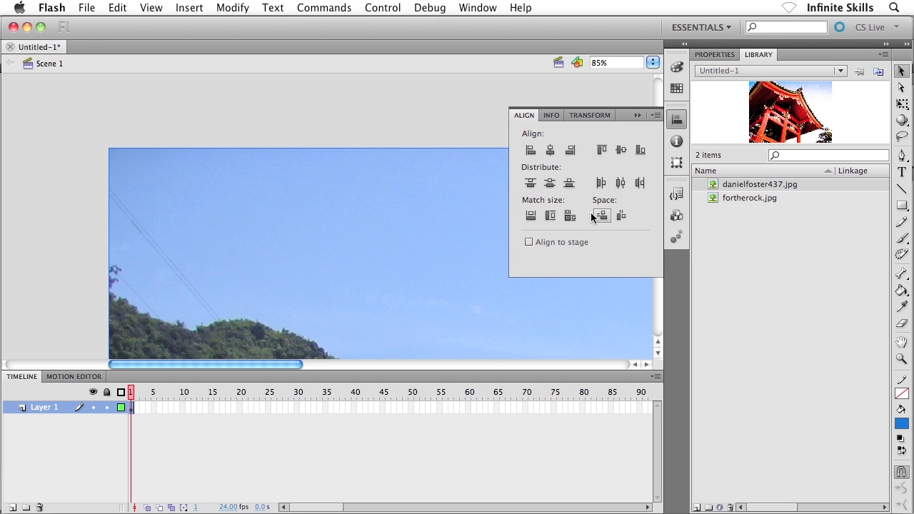
click(530, 155)
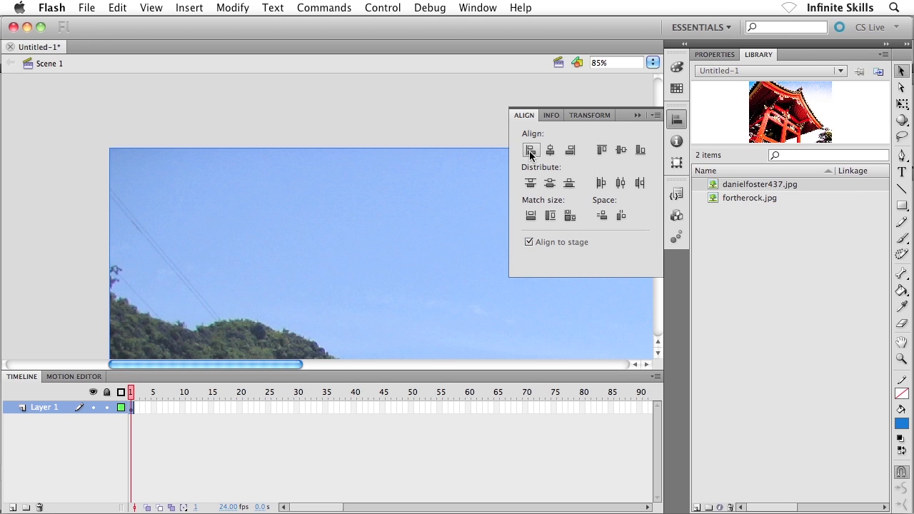
click(601, 150)
click(637, 115)
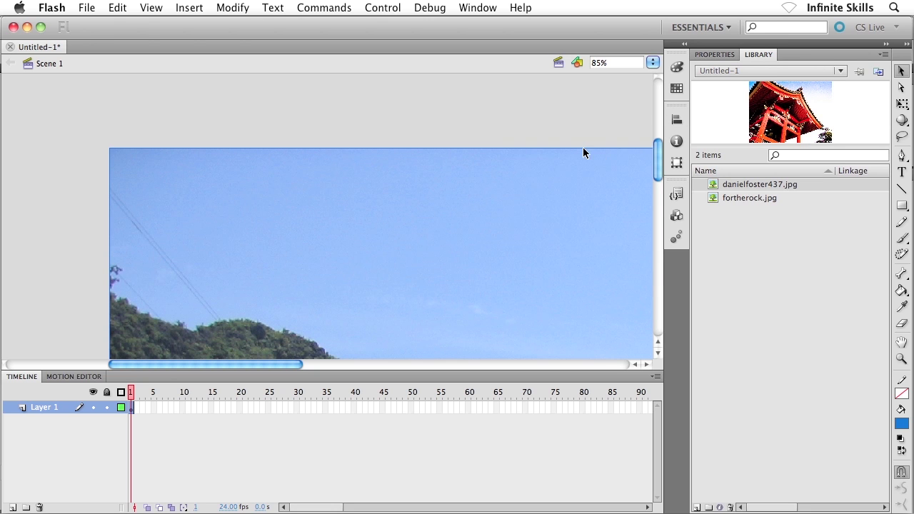
click(546, 121)
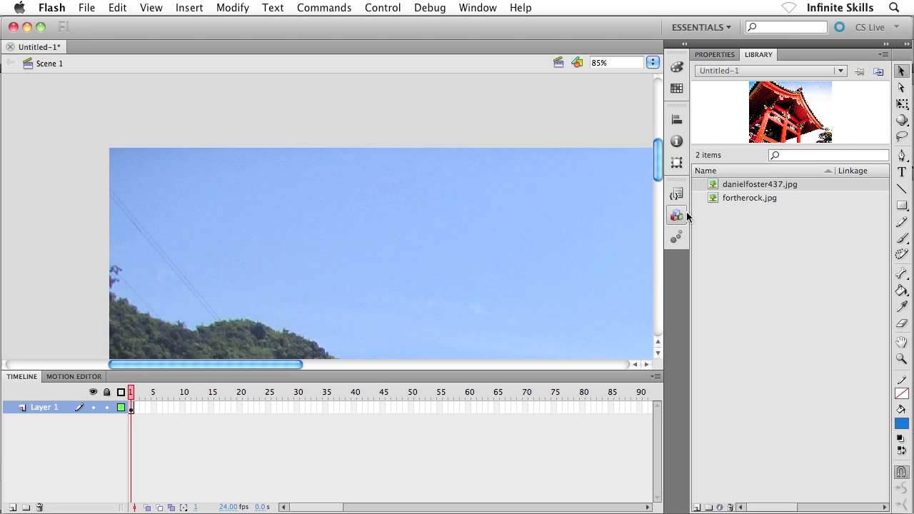
click(711, 200)
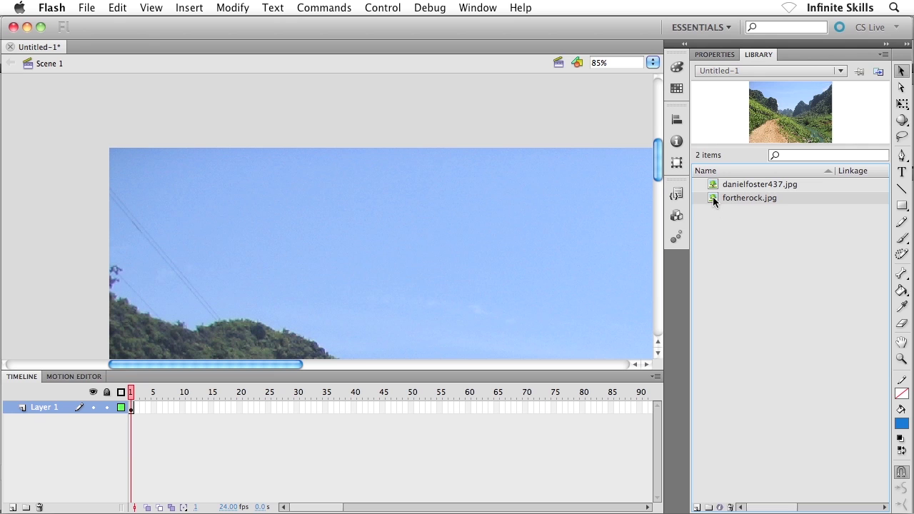
Open the fortherock.jpg library item for editing in Adobe Photoshop CS5.
right_click(715, 200)
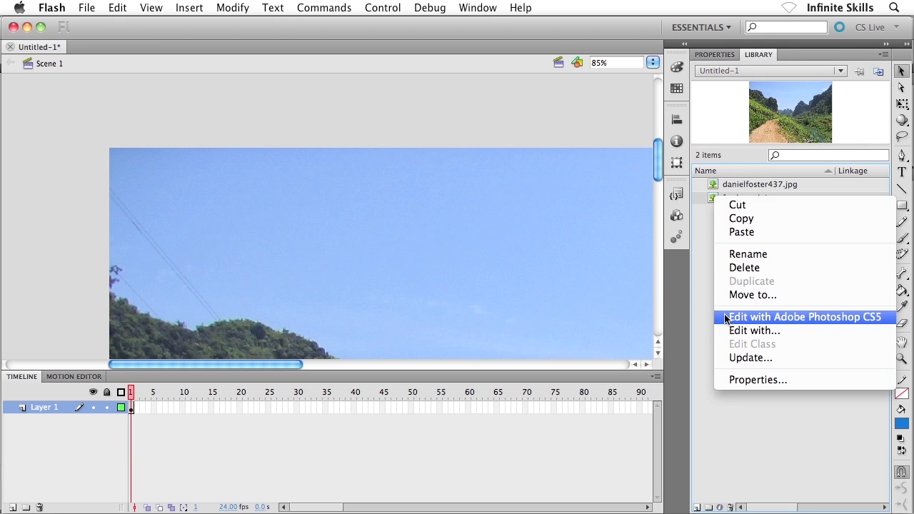
click(806, 319)
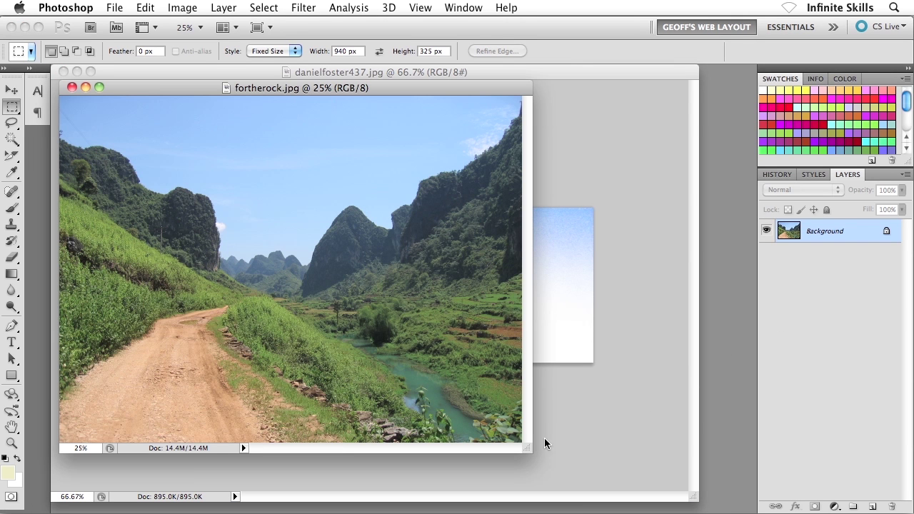
Resize fortherock.jpg from 2592×1944 to 940×705 pixels with constrained proportions, viewed at 66.7%.
drag(528, 447, 658, 474)
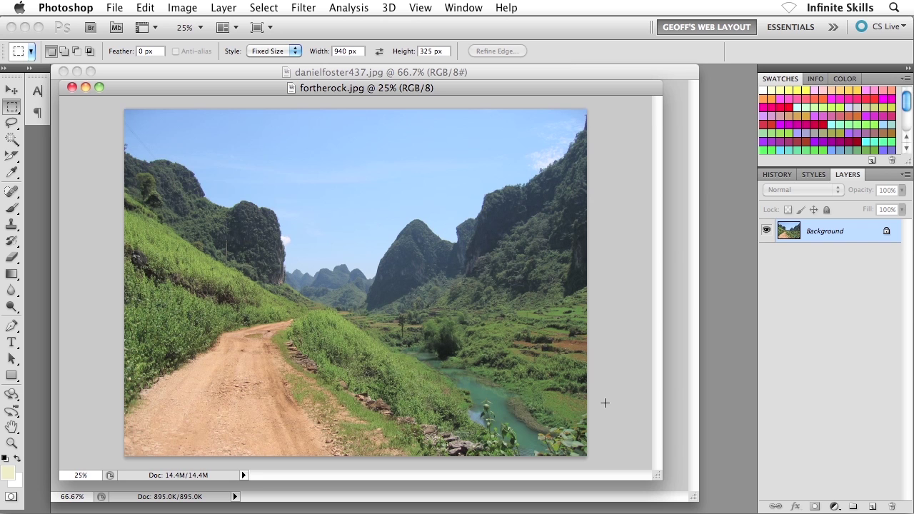
key(super+alt+i)
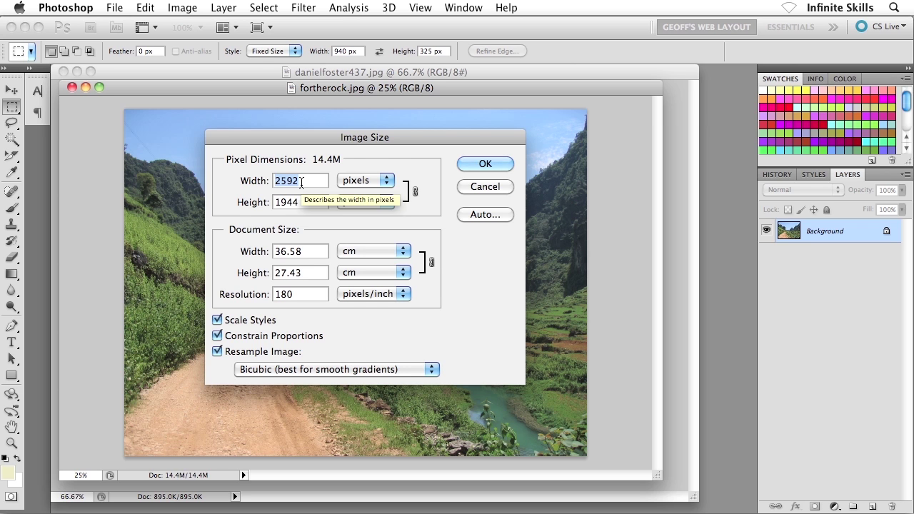
text(940)
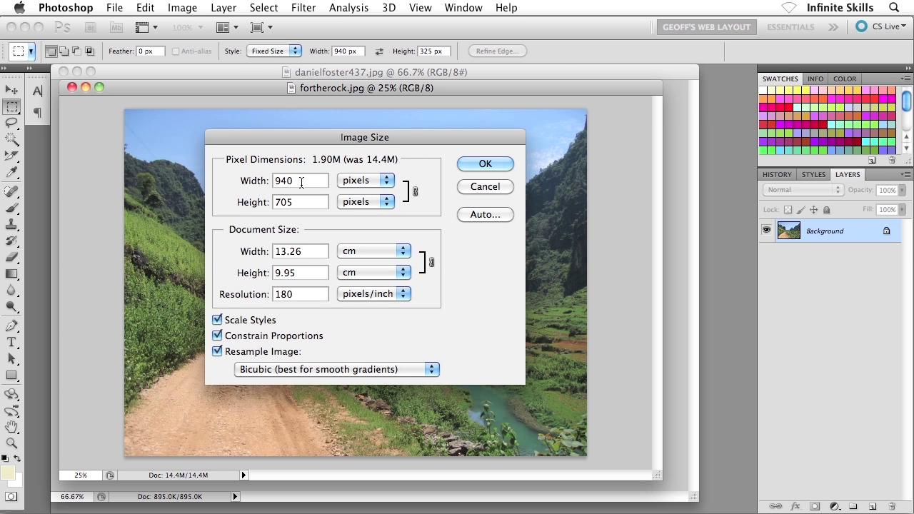
click(484, 164)
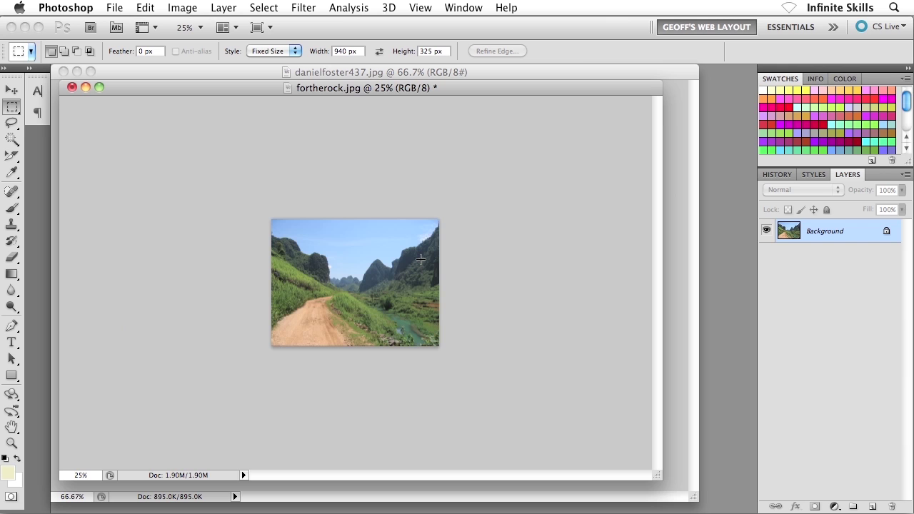
key(super+plus)
key(super+plus)
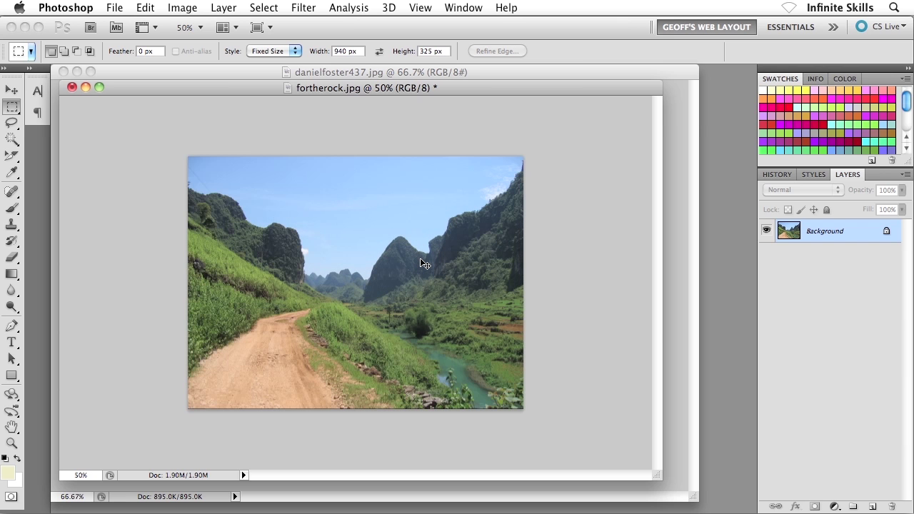
key(super+plus)
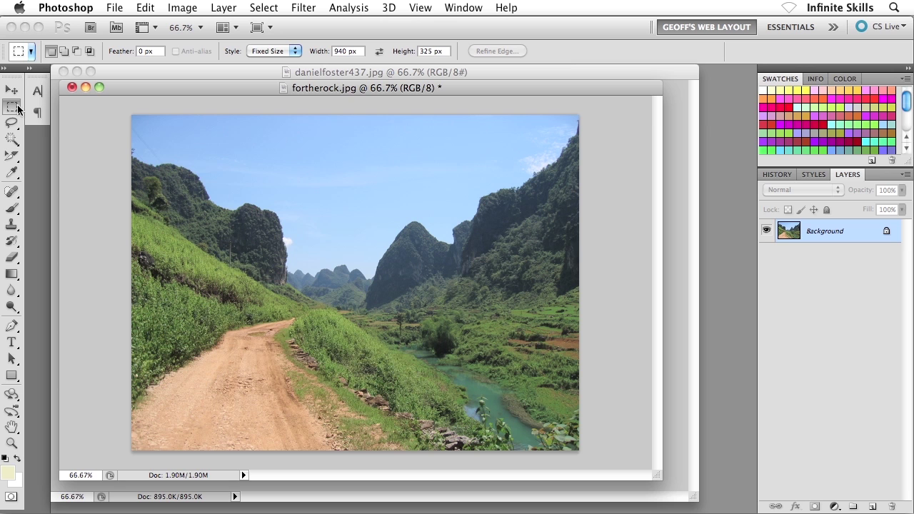
Crop the photo to a 940 × 325 fixed-size selection placed across the landscape.
click(140, 220)
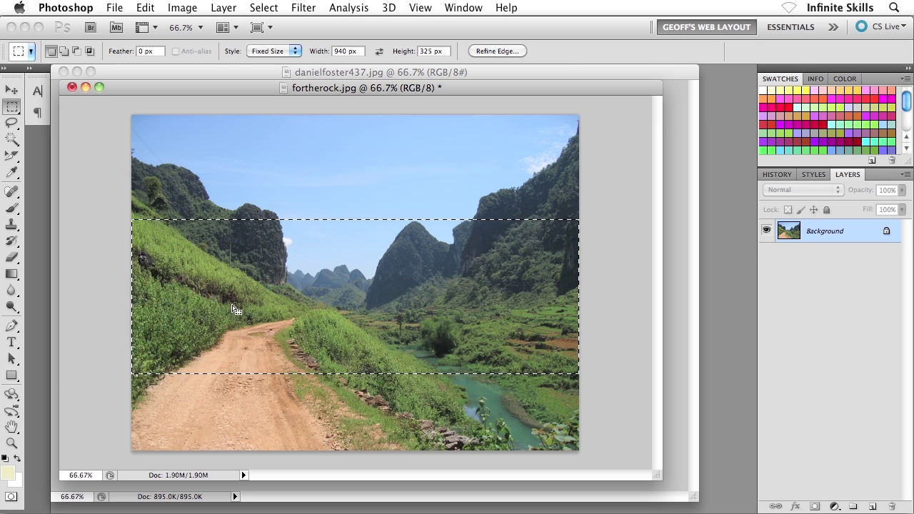
drag(274, 320, 274, 295)
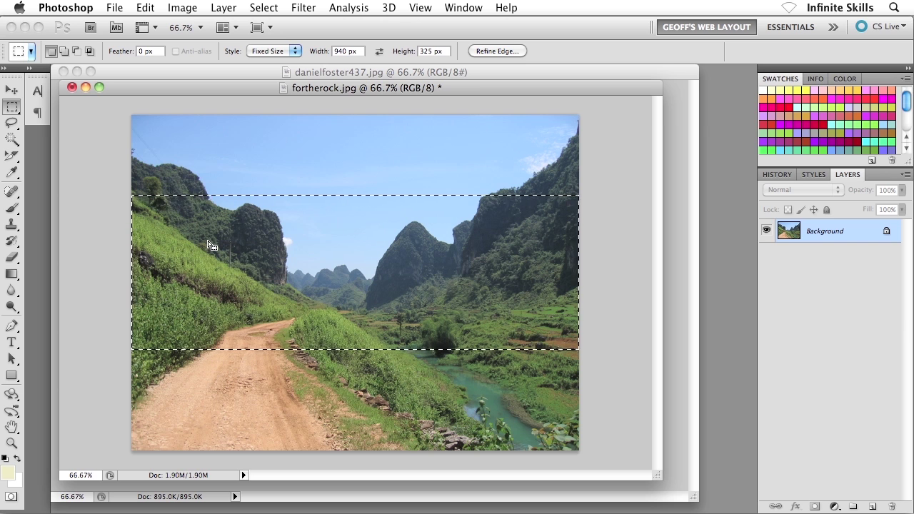
click(182, 7)
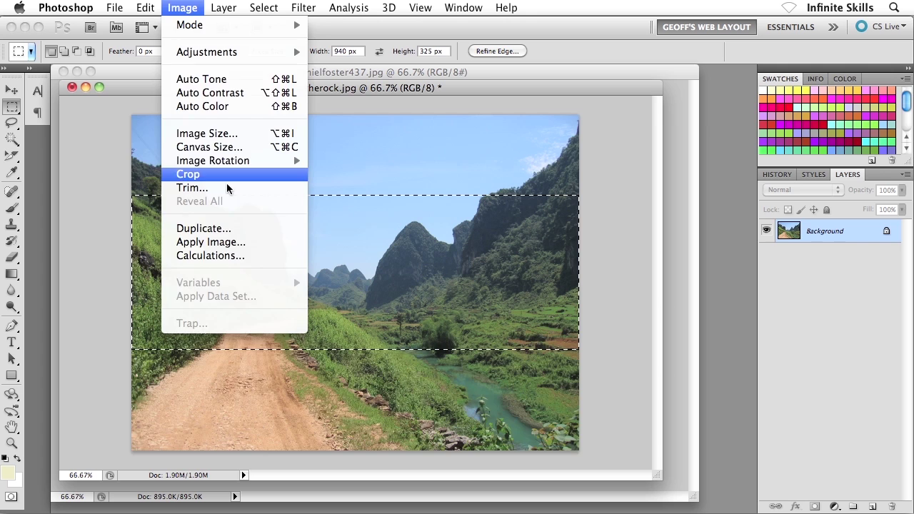
click(188, 175)
Save the cropped JPEG with the default JPEG Options and return to Flash.
key(super+s)
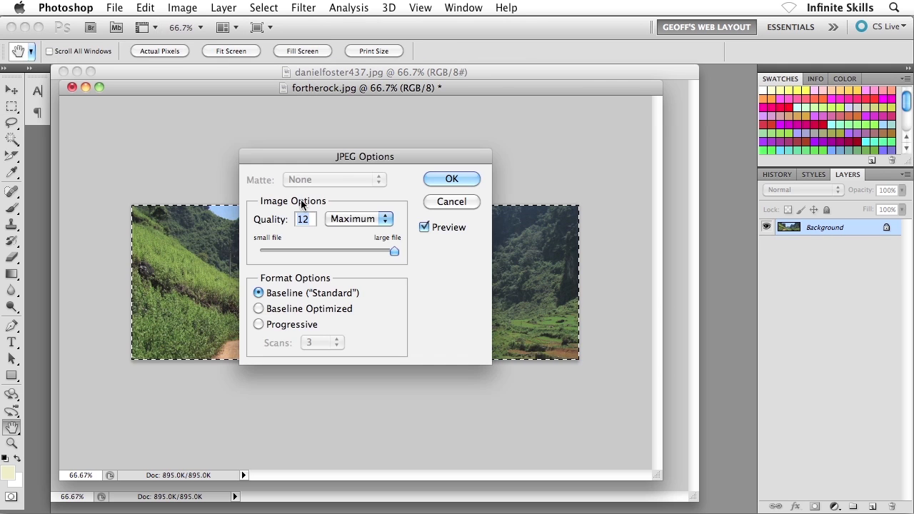
key(Return)
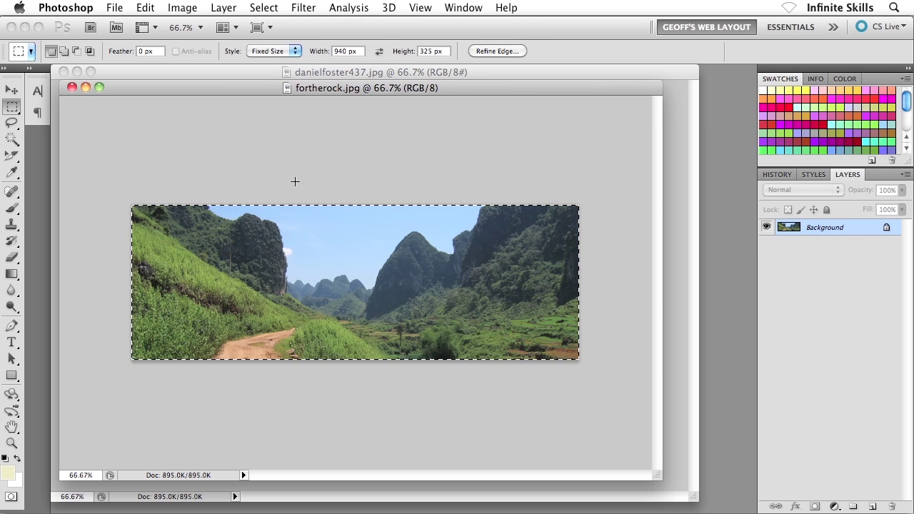
key(super+Tab)
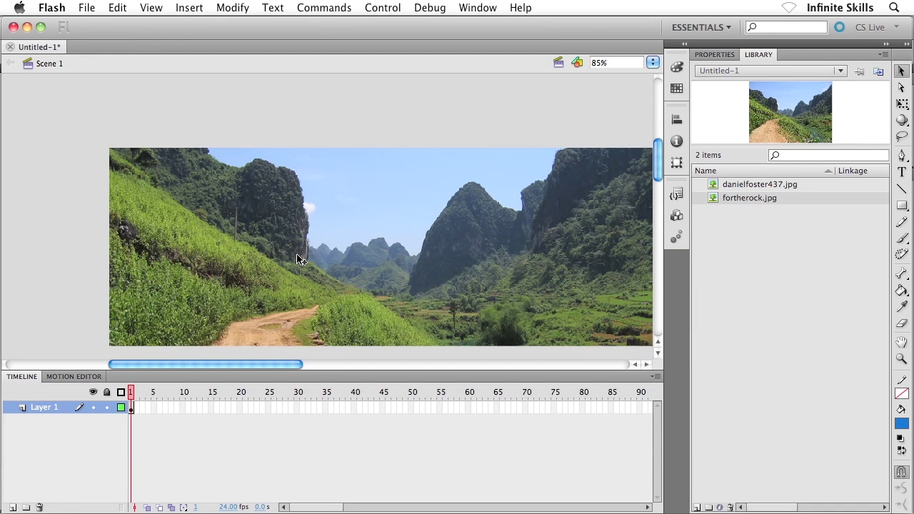
scroll(316, 259, right, 4)
scroll(317, 260, down, 2)
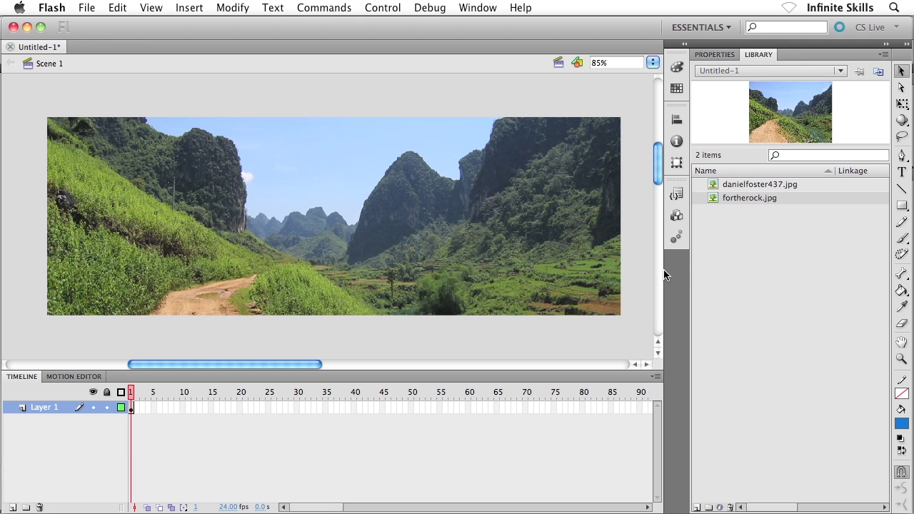
Update the fortherock.jpg library item so it previews the cropped 940 × 325 banner.
right_click(714, 202)
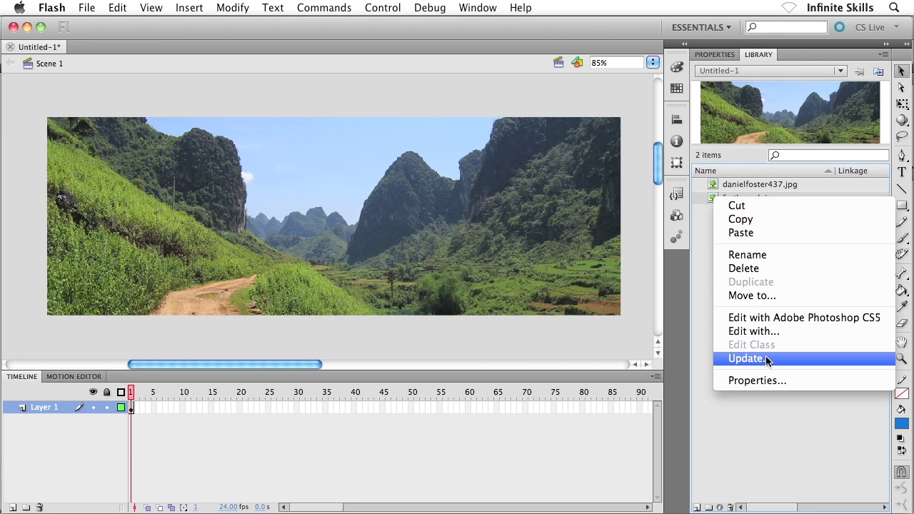
click(757, 418)
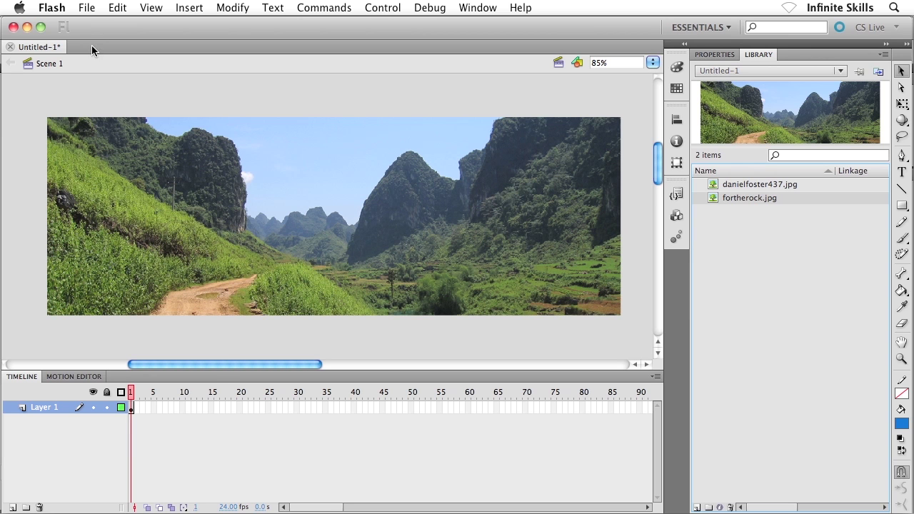
Import Leo-set.jpg onto the stage from the Import dialog.
click(87, 8)
mouse_move(120, 208)
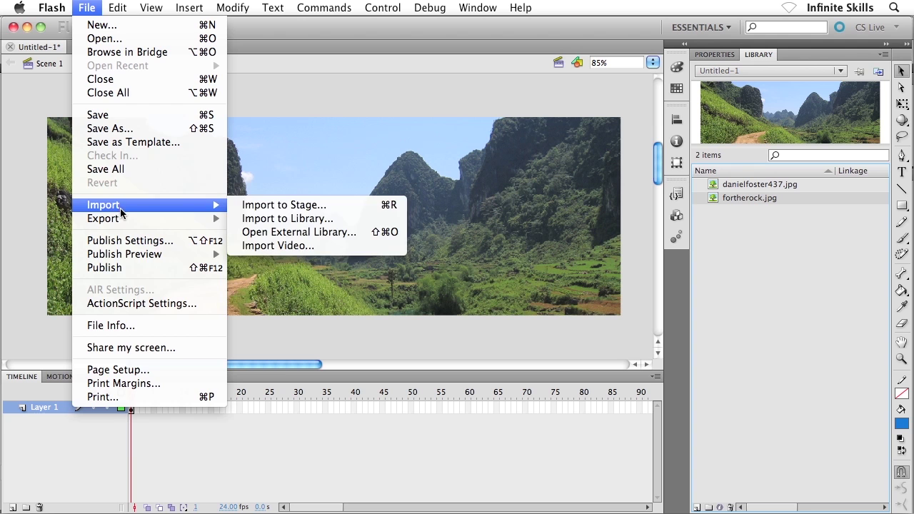
click(251, 207)
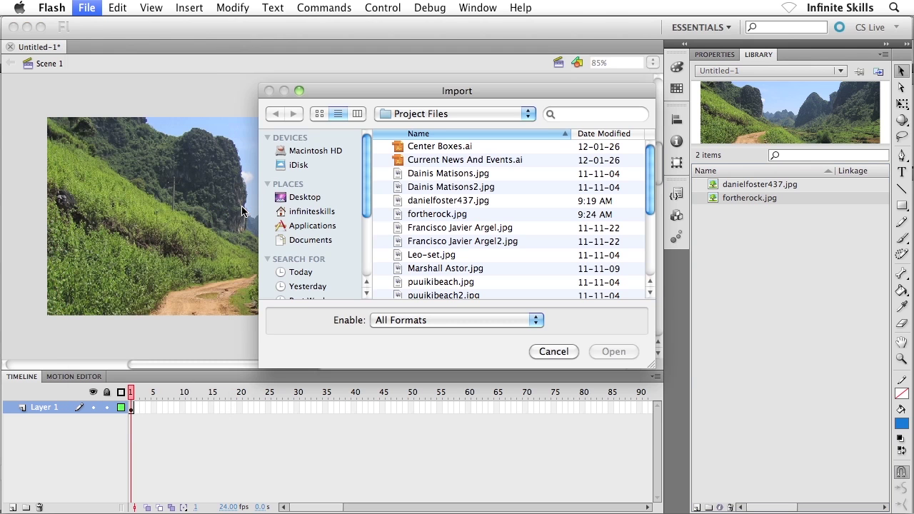
click(399, 257)
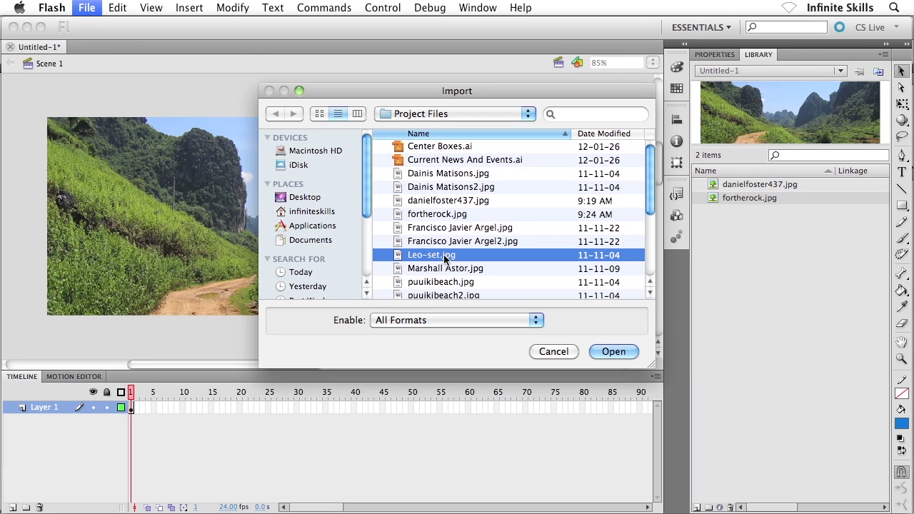
click(613, 351)
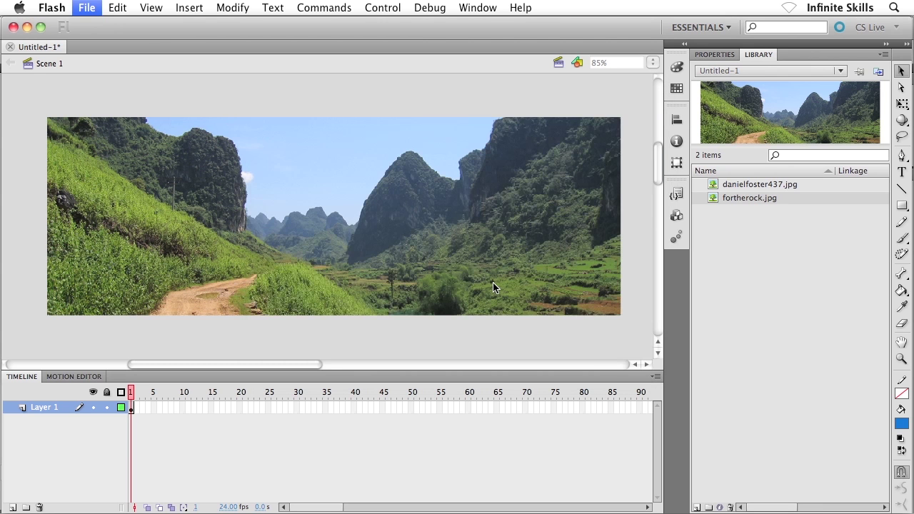